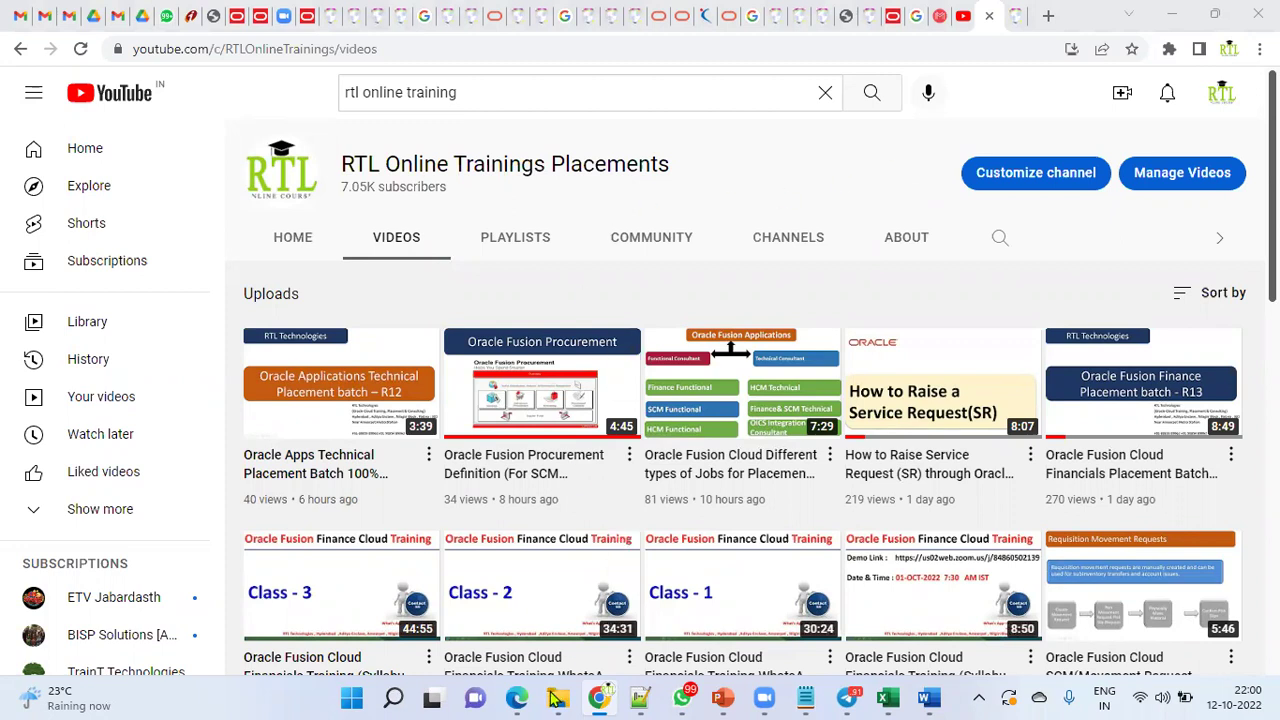
Switch from YouTube to the Oracle Setup and Maintenance browser window
mouse_move(517, 697)
click(548, 627)
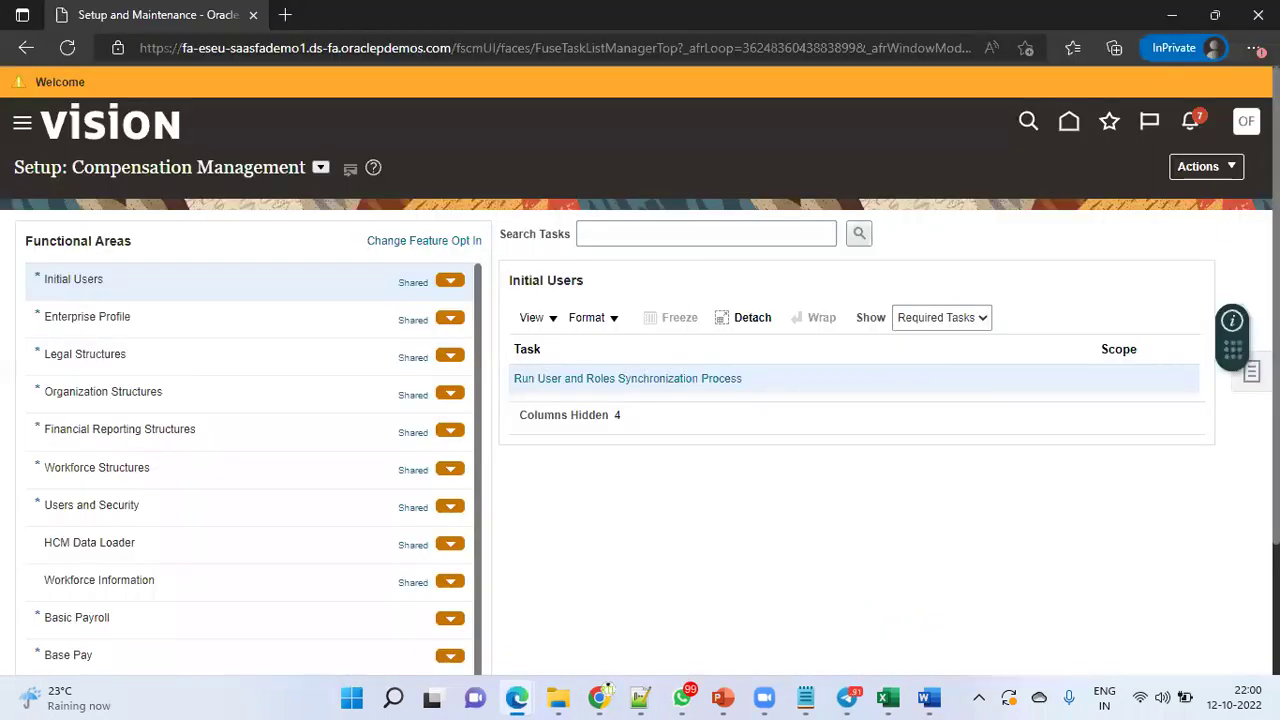
Put the Compensation Management setup page in browser full-screen mode
click(1253, 48)
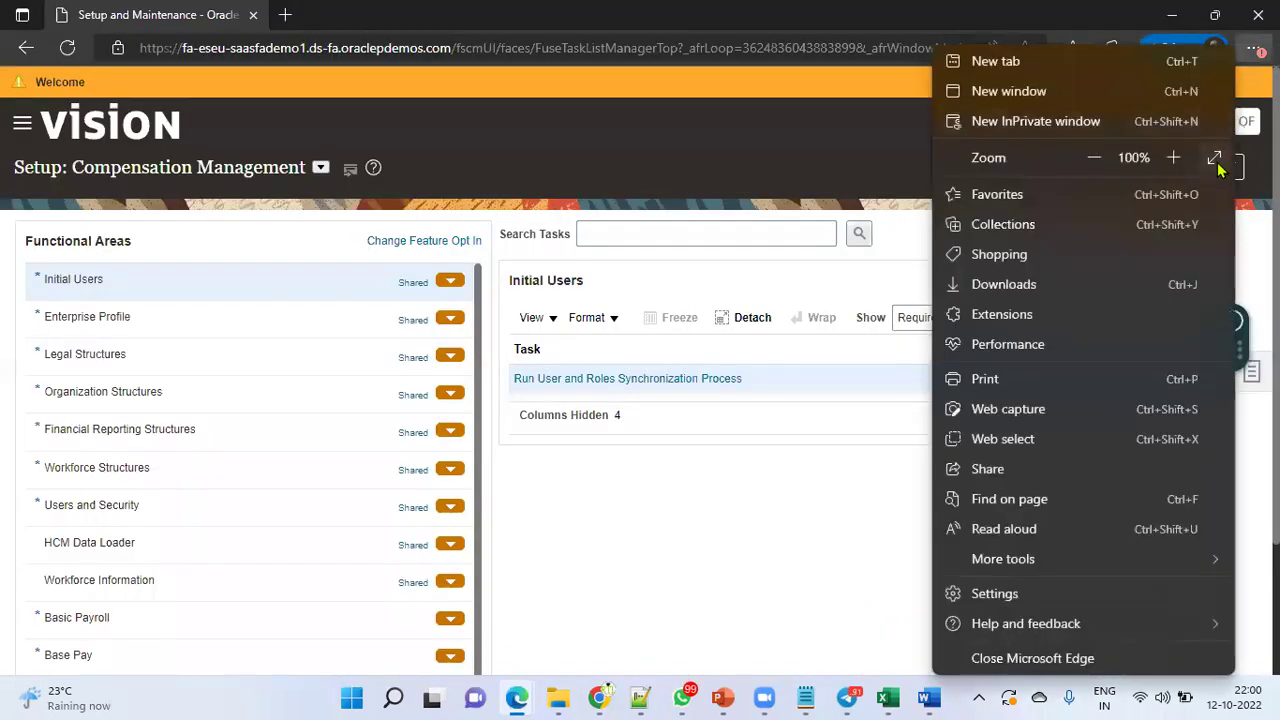
click(1215, 160)
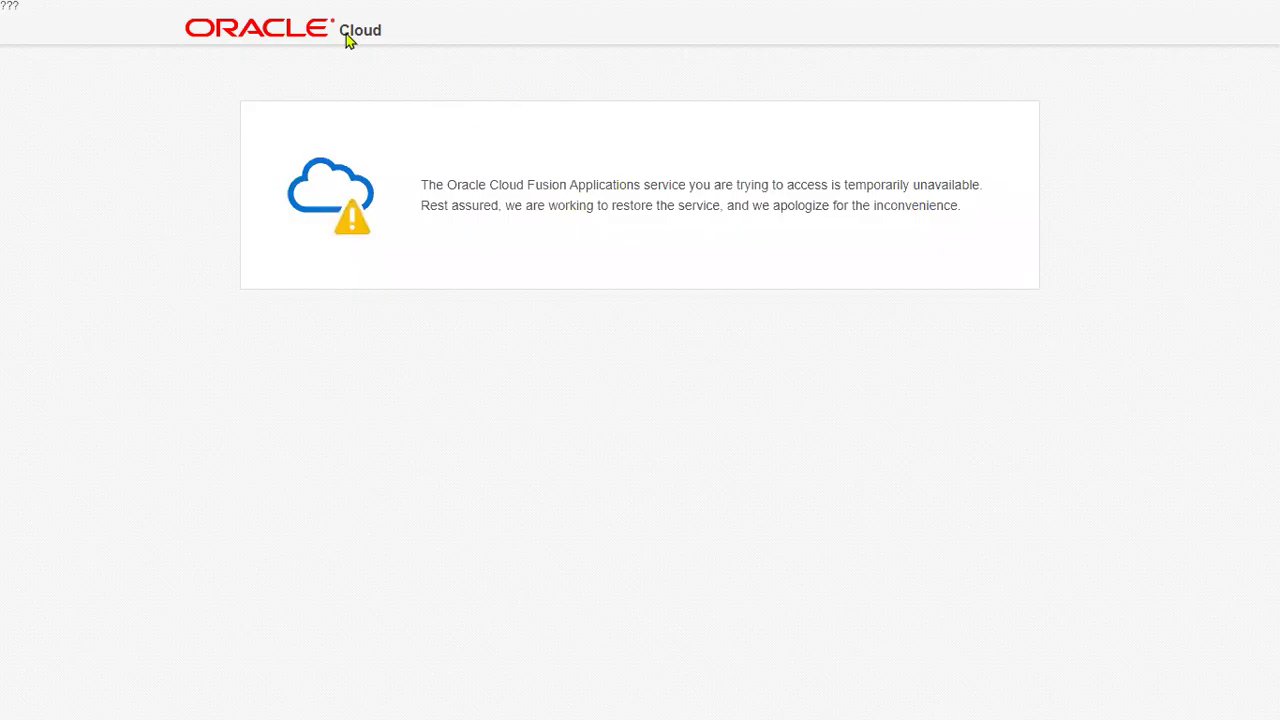
Reload the Unplanned Outage page several times, toggling full screen with F11
mouse_move(347, 40)
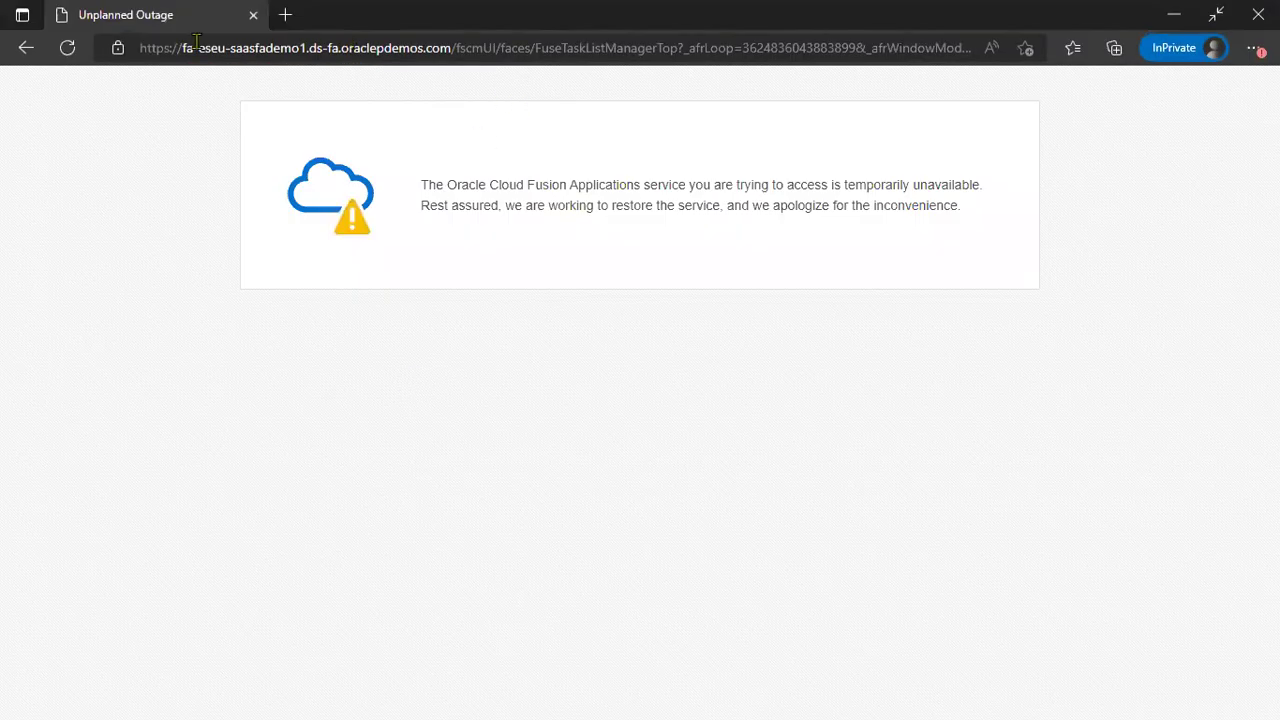
click(67, 47)
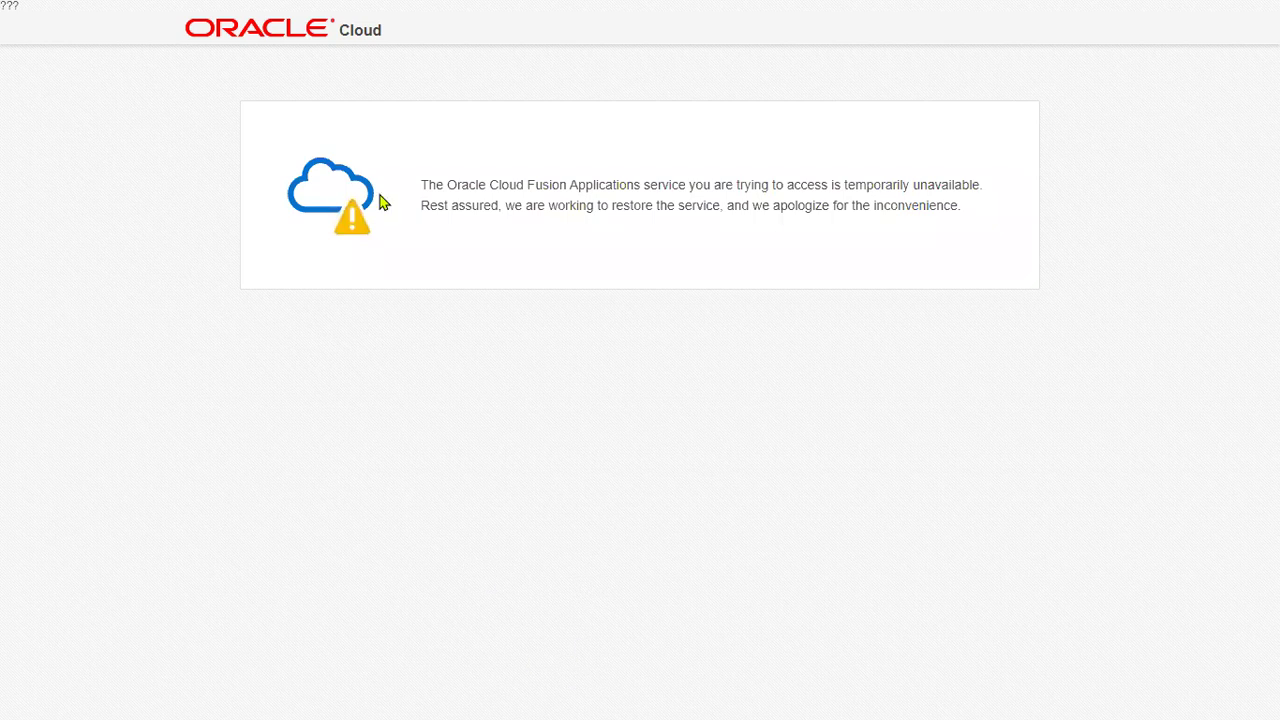
key(F11)
click(68, 48)
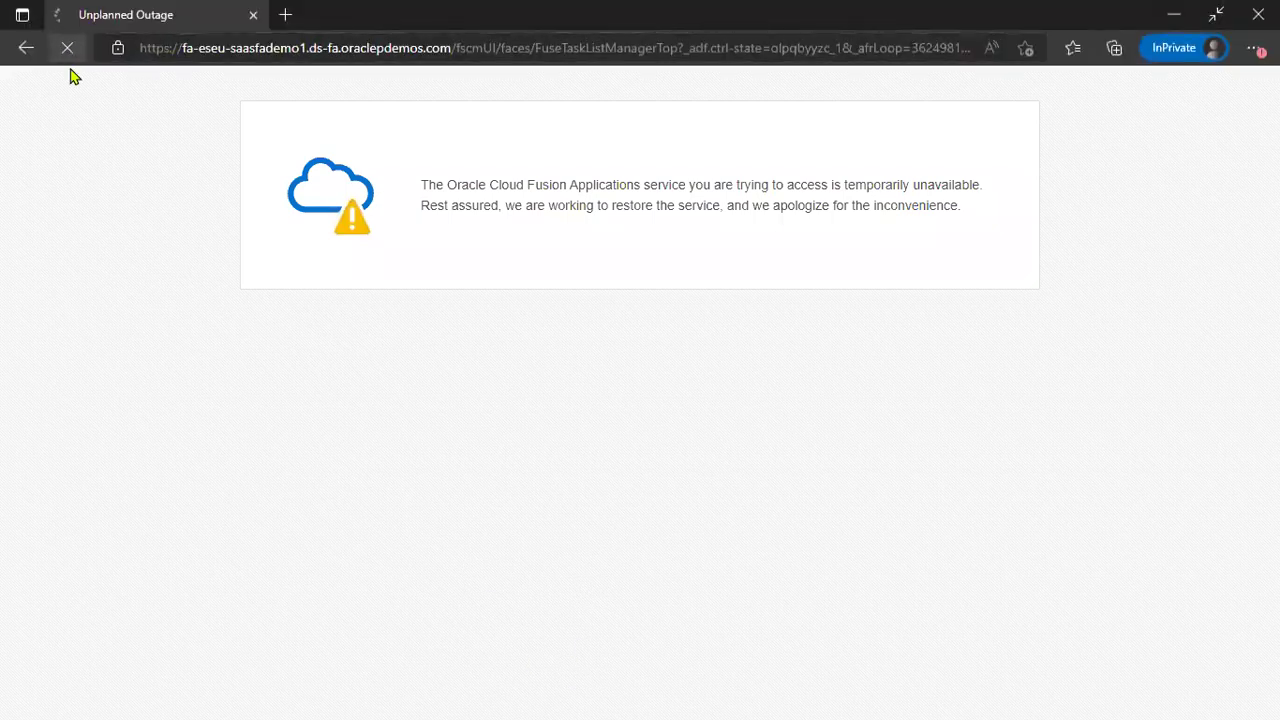
key(F11)
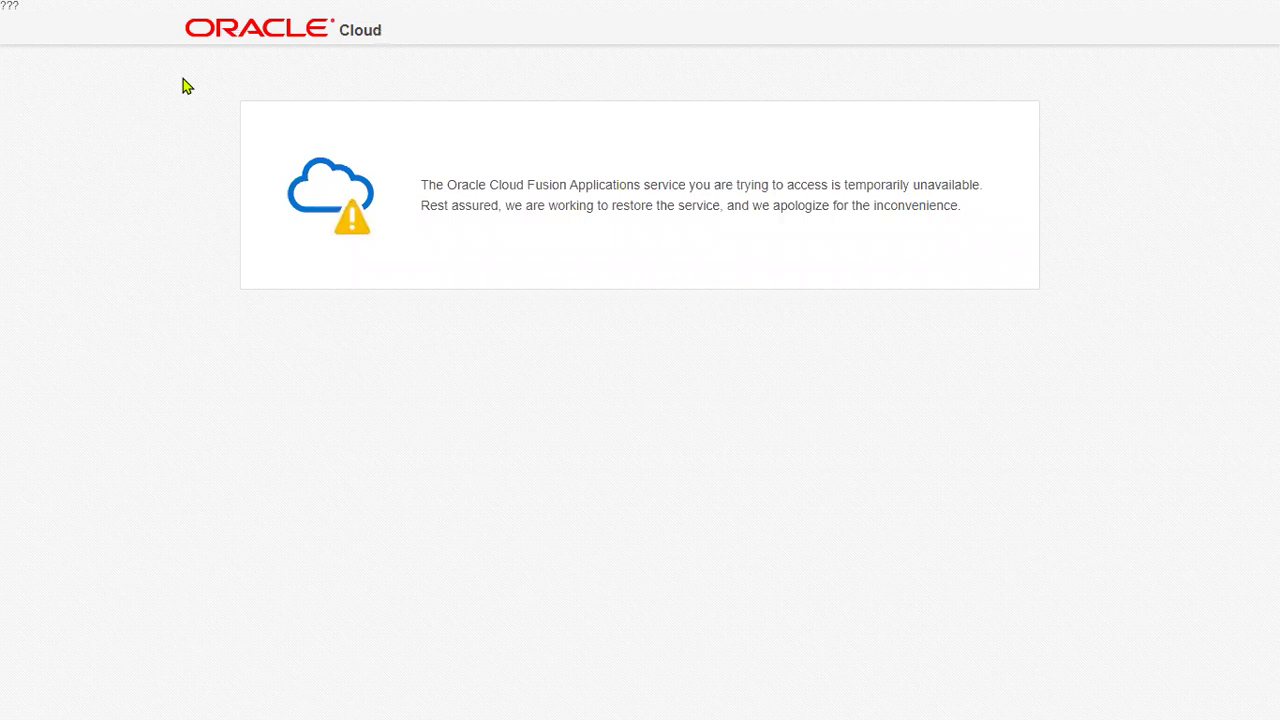
key(F11)
click(68, 49)
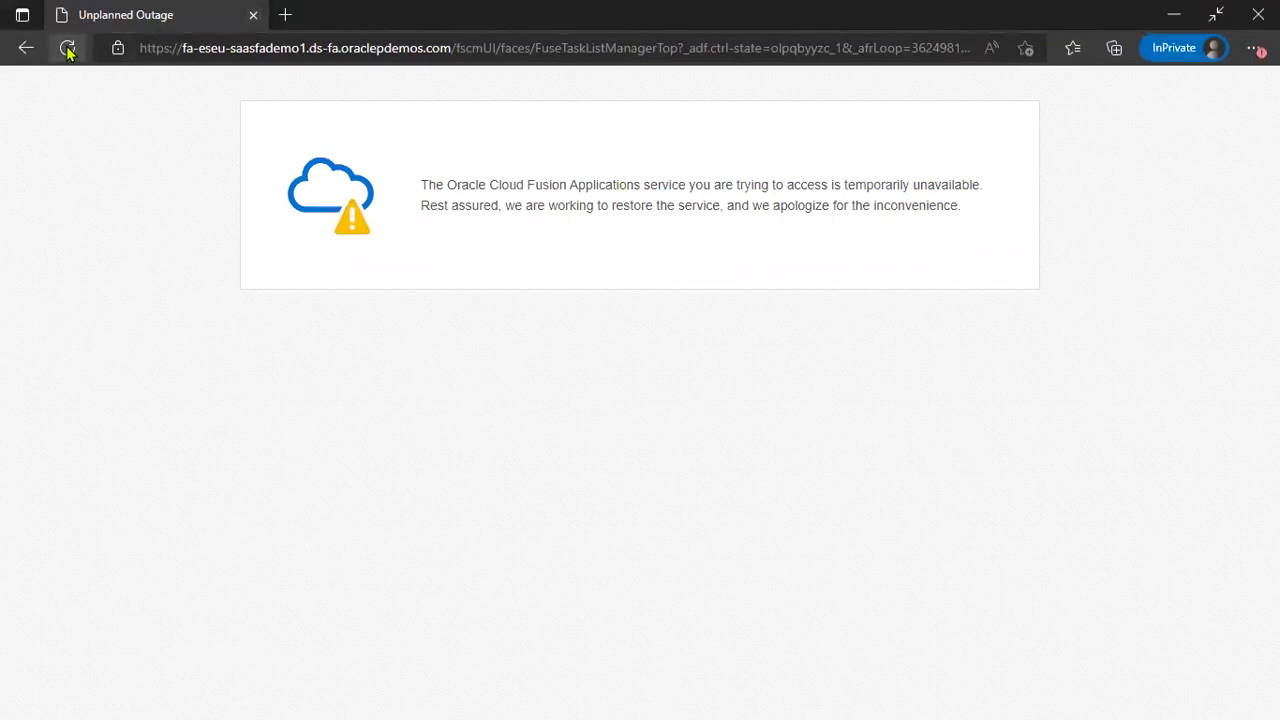
click(68, 50)
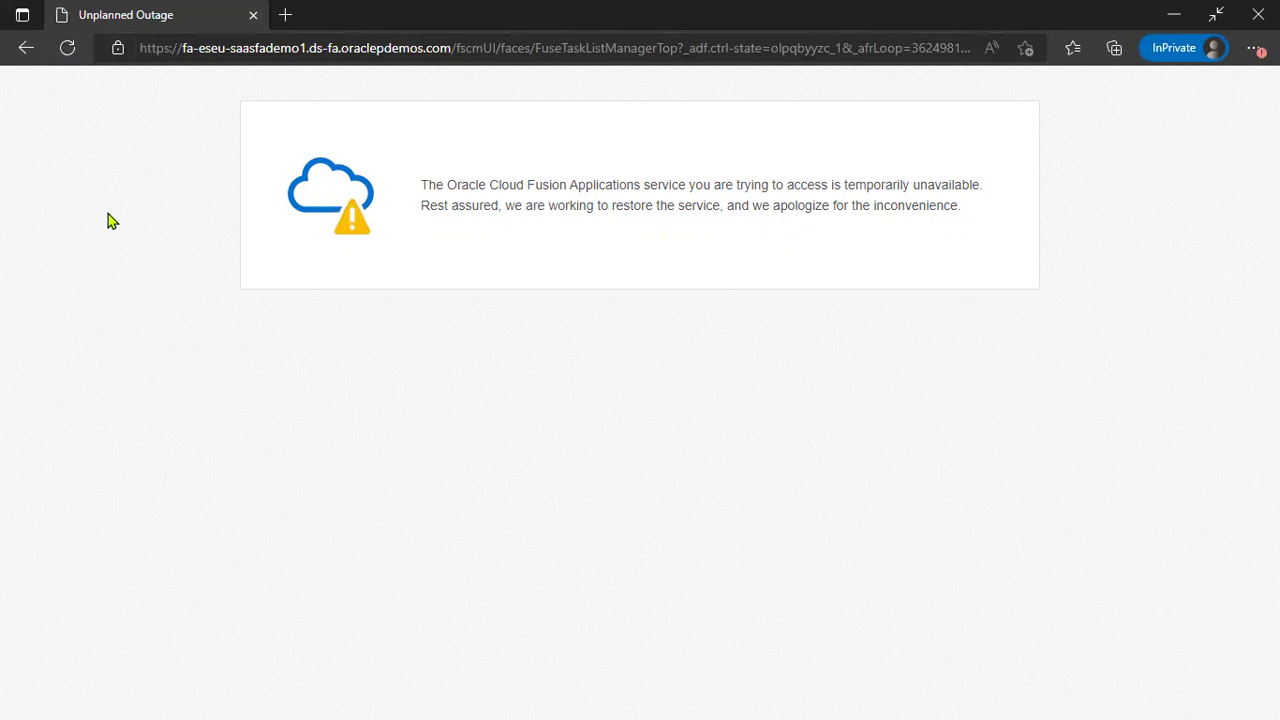
click(67, 48)
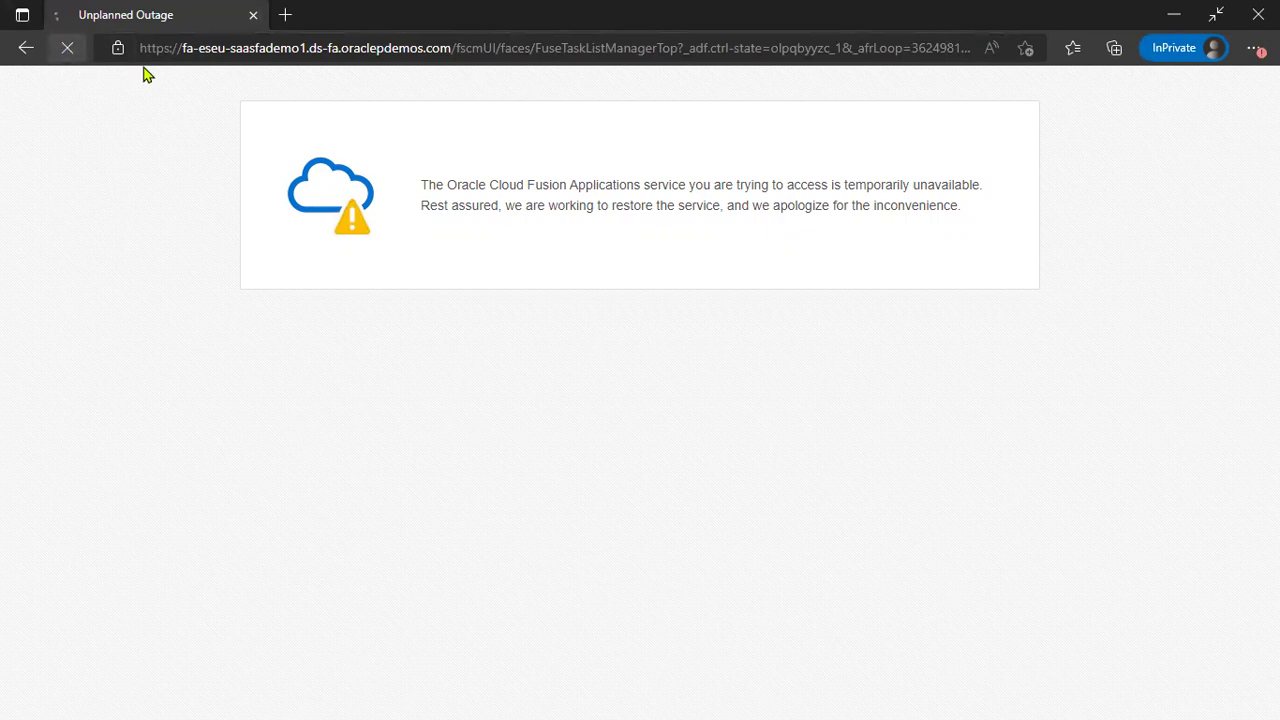
Trim the web address to the site's base domain and reload the application
click(291, 50)
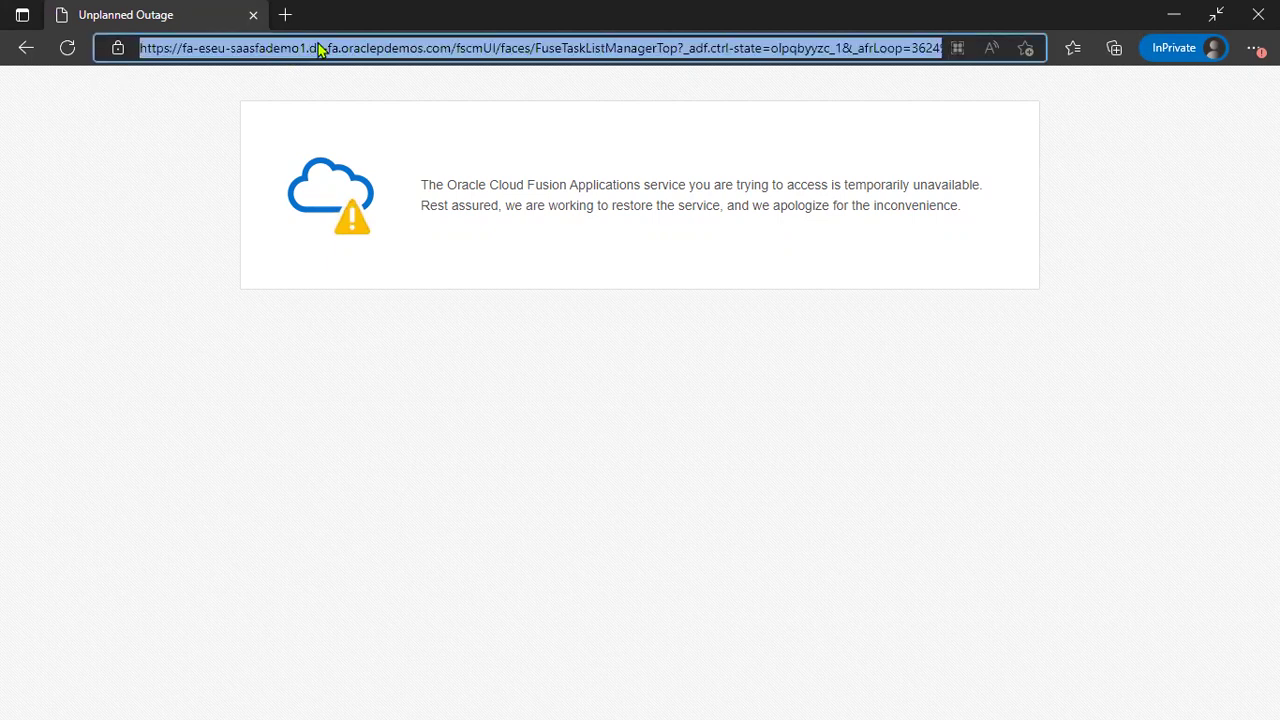
click(314, 50)
drag(452, 50, 120, 49)
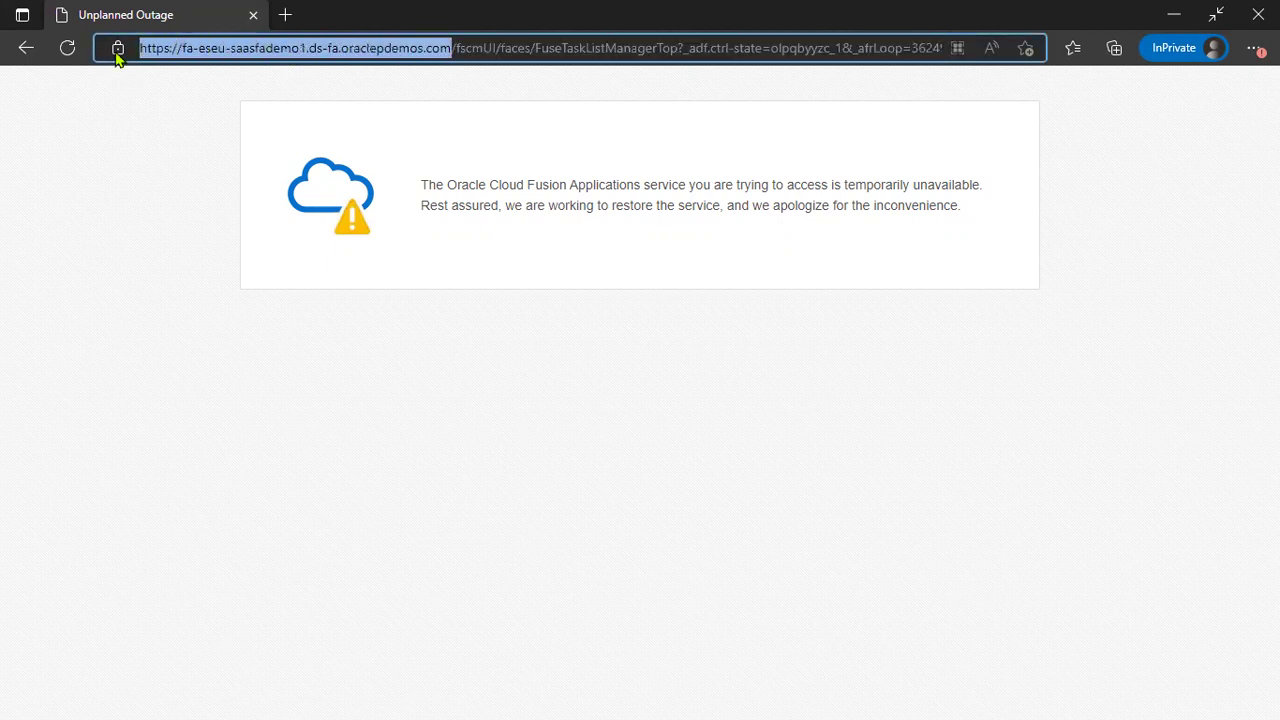
key(shift+End)
key(BackSpace)
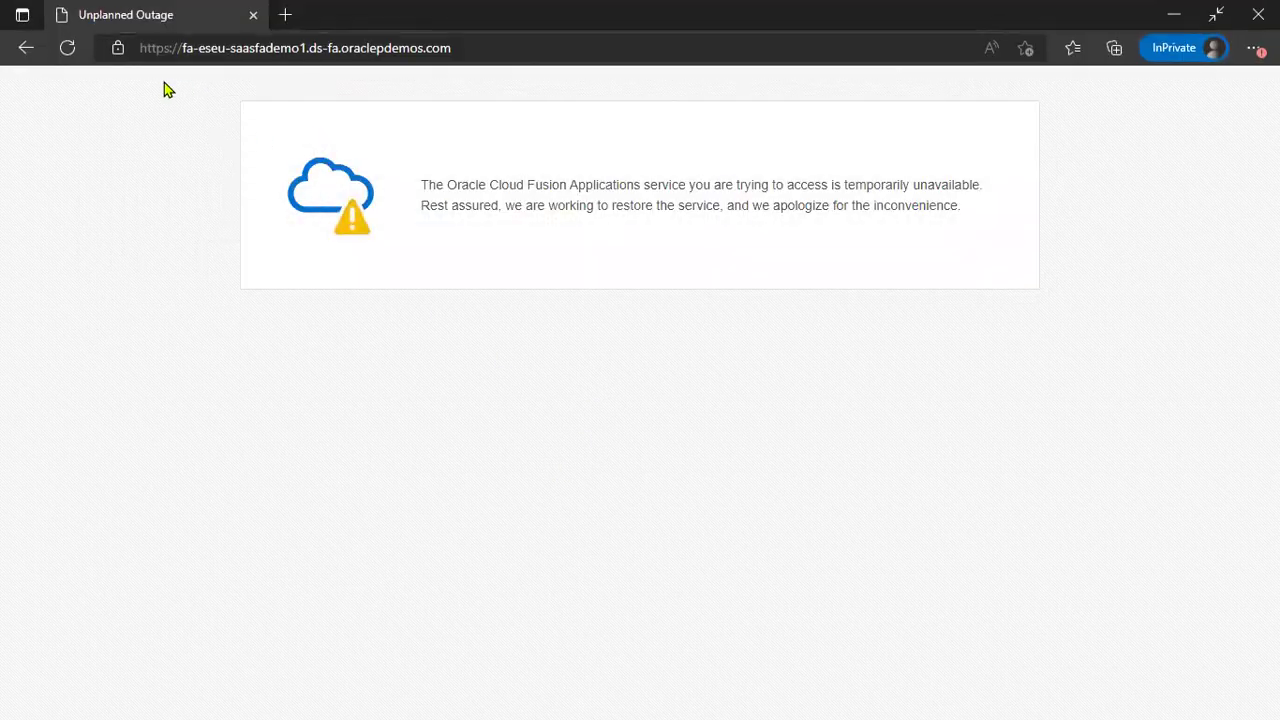
click(67, 48)
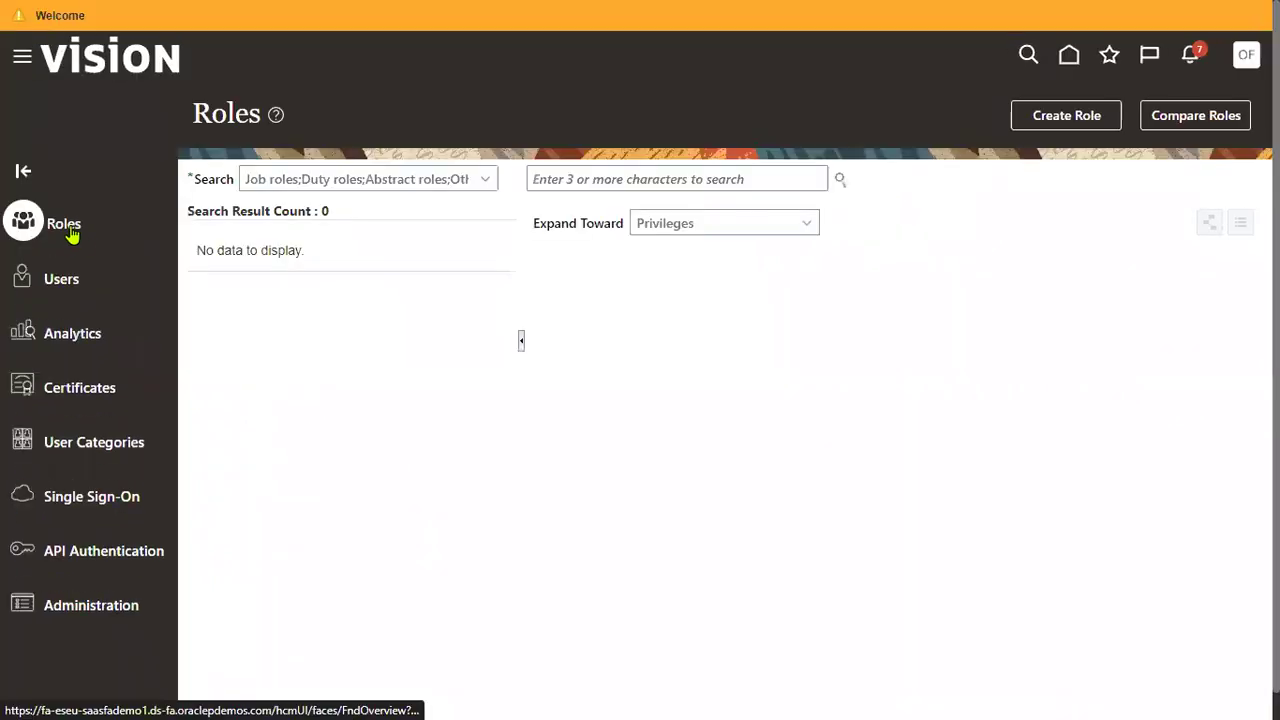
Check the Roles search role-type list (Job, Duty, Abstract and others), leaving it unchanged
click(486, 179)
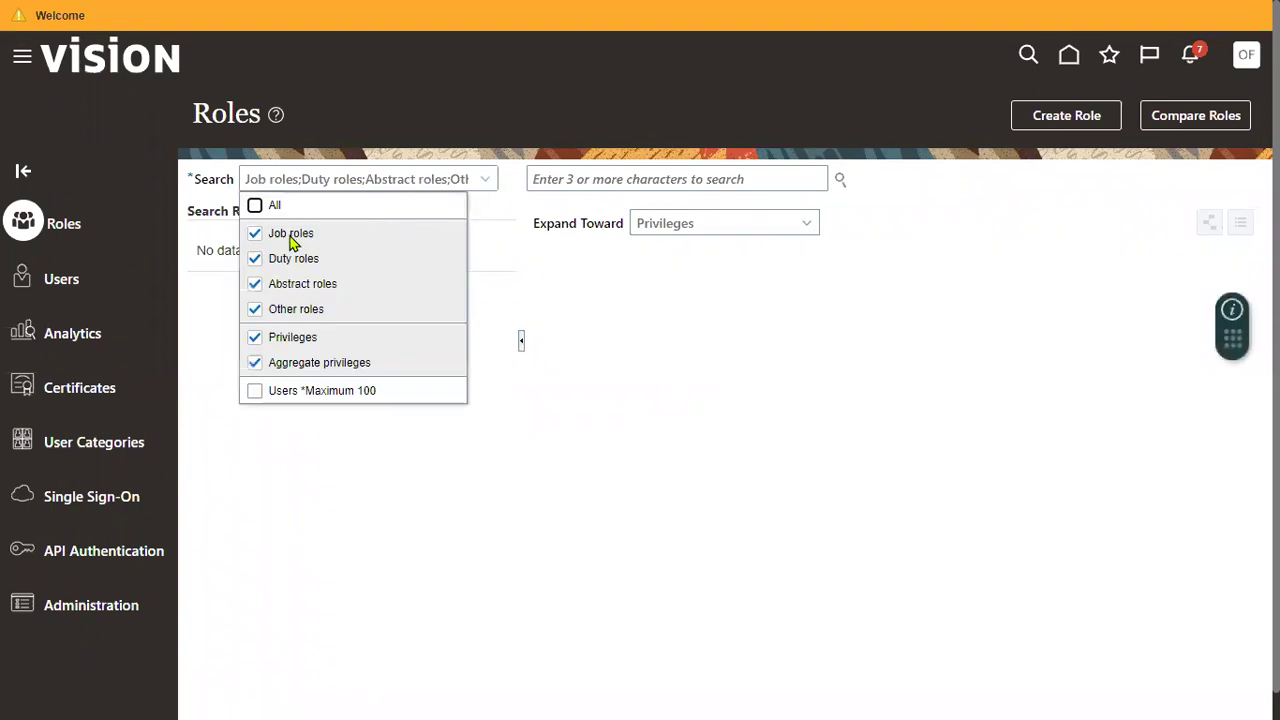
click(354, 177)
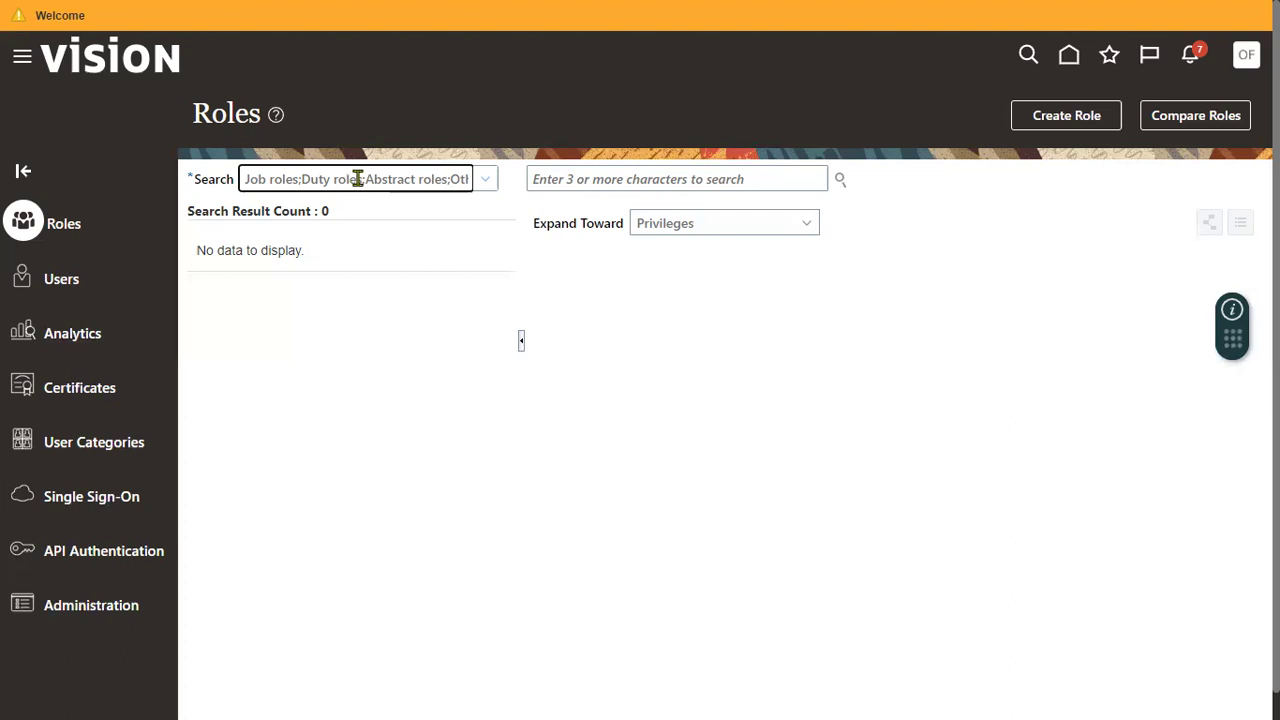
Search roles for 'Human Resource Specialist' and select the job role suggestion
click(354, 176)
click(586, 181)
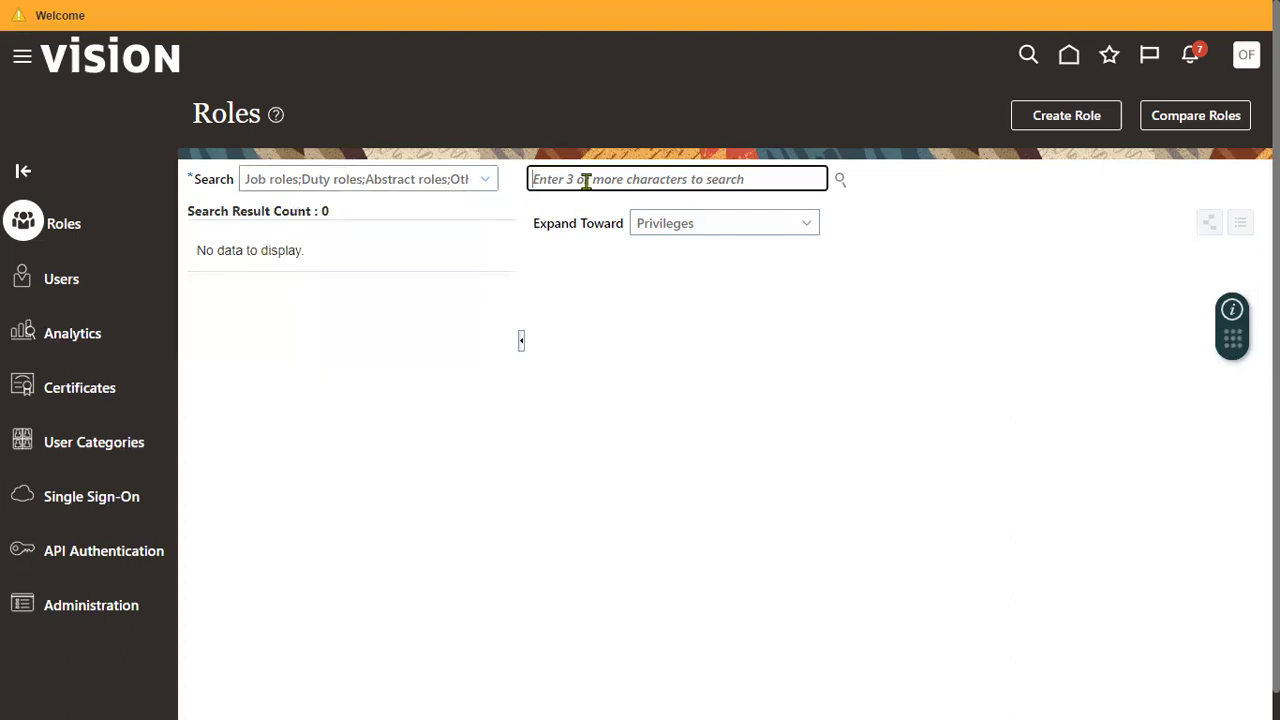
text(Human Res)
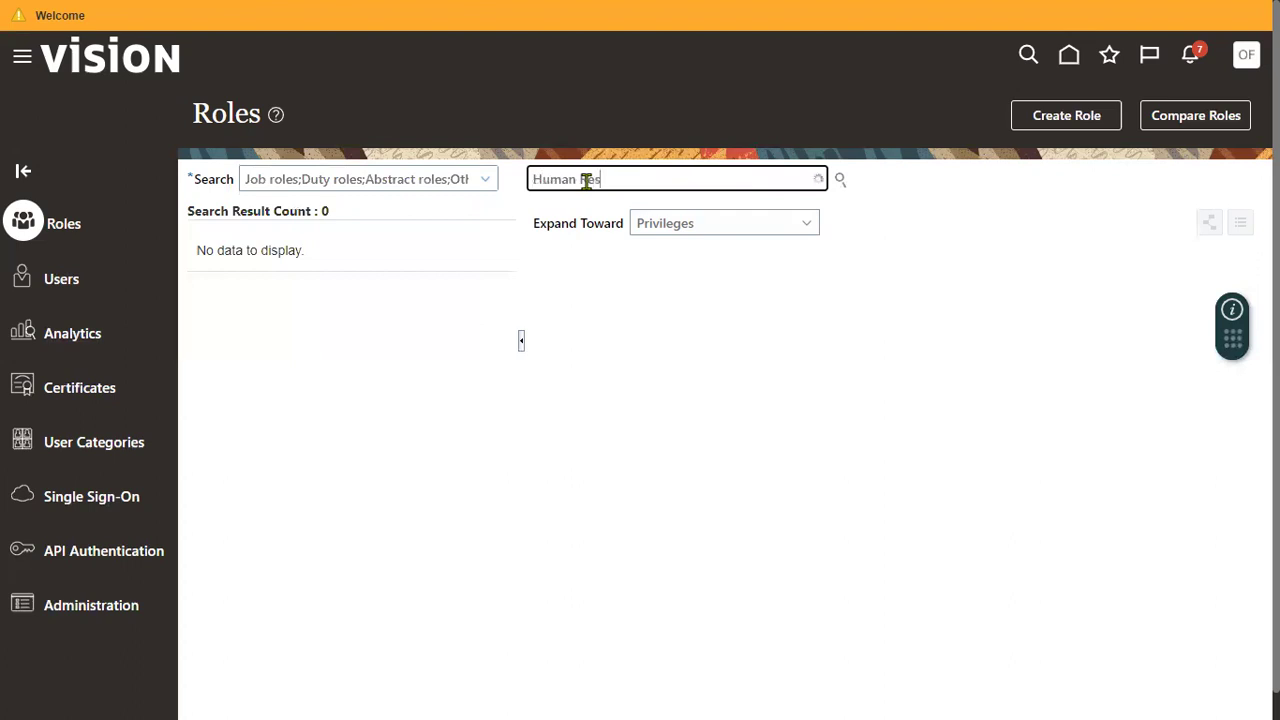
text(ource Spe)
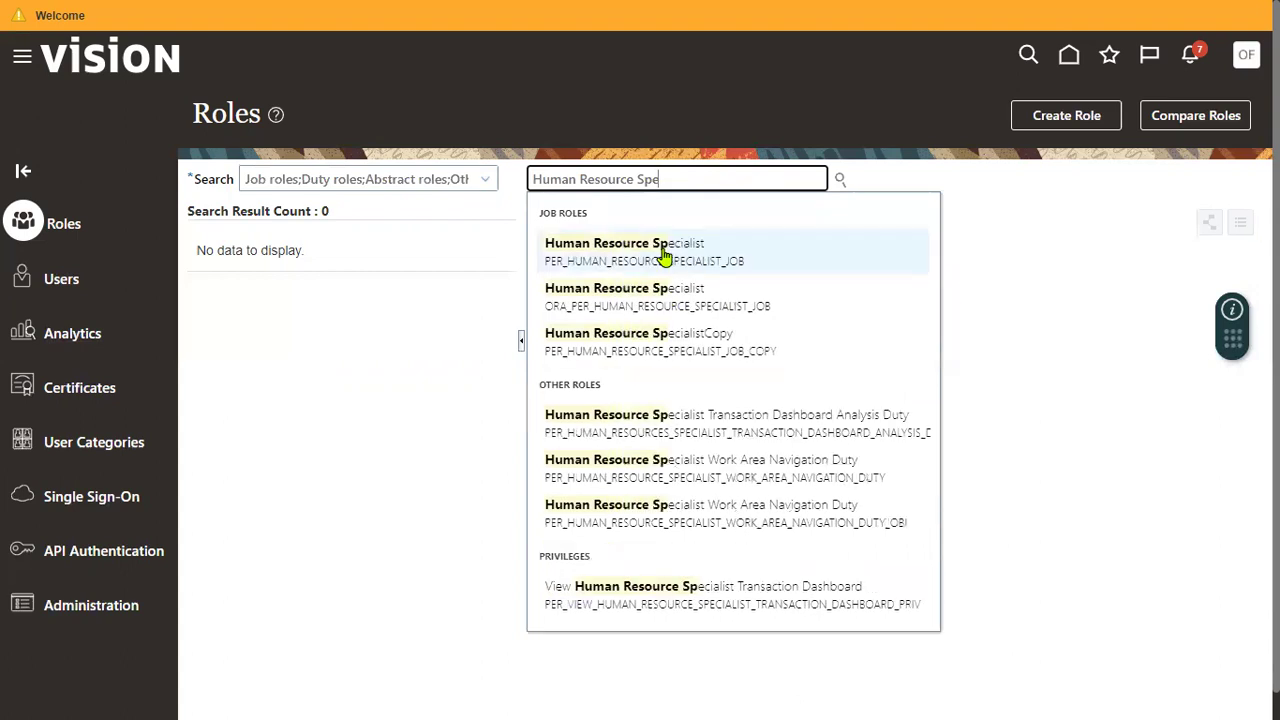
click(665, 252)
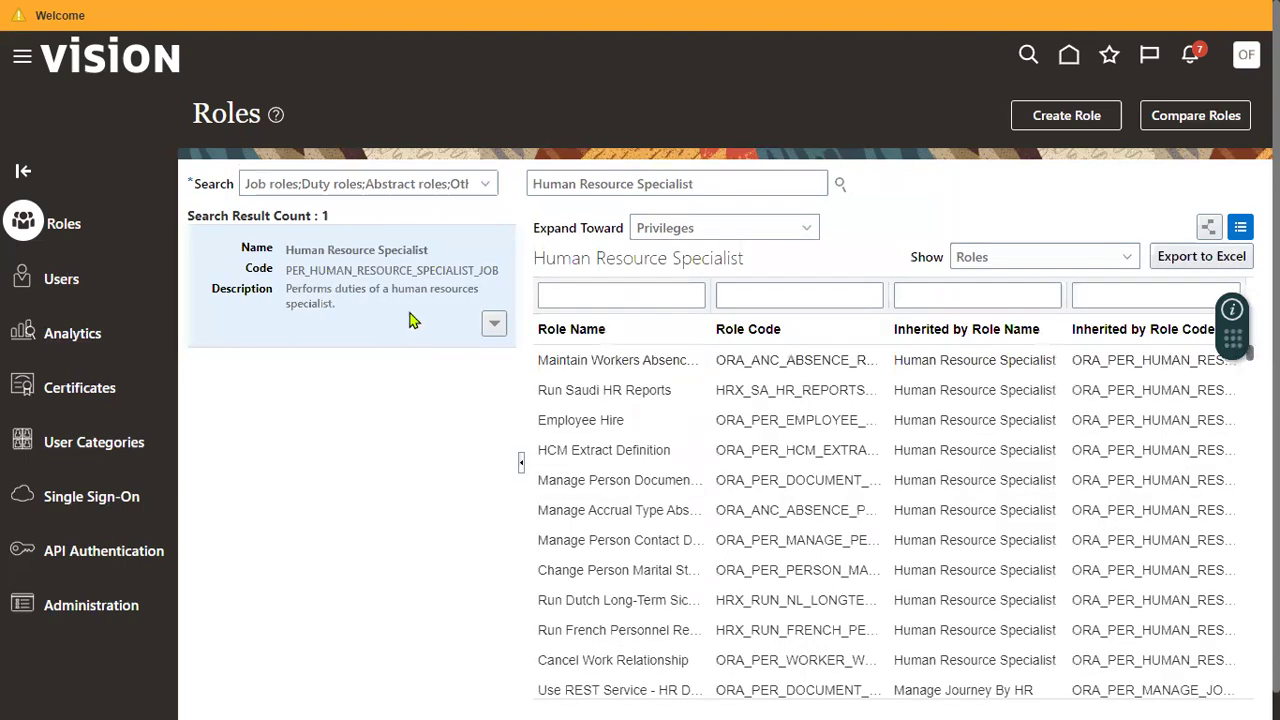
Highlight the role's name Human Resource Specialist and its JOB role code
drag(286, 250, 428, 250)
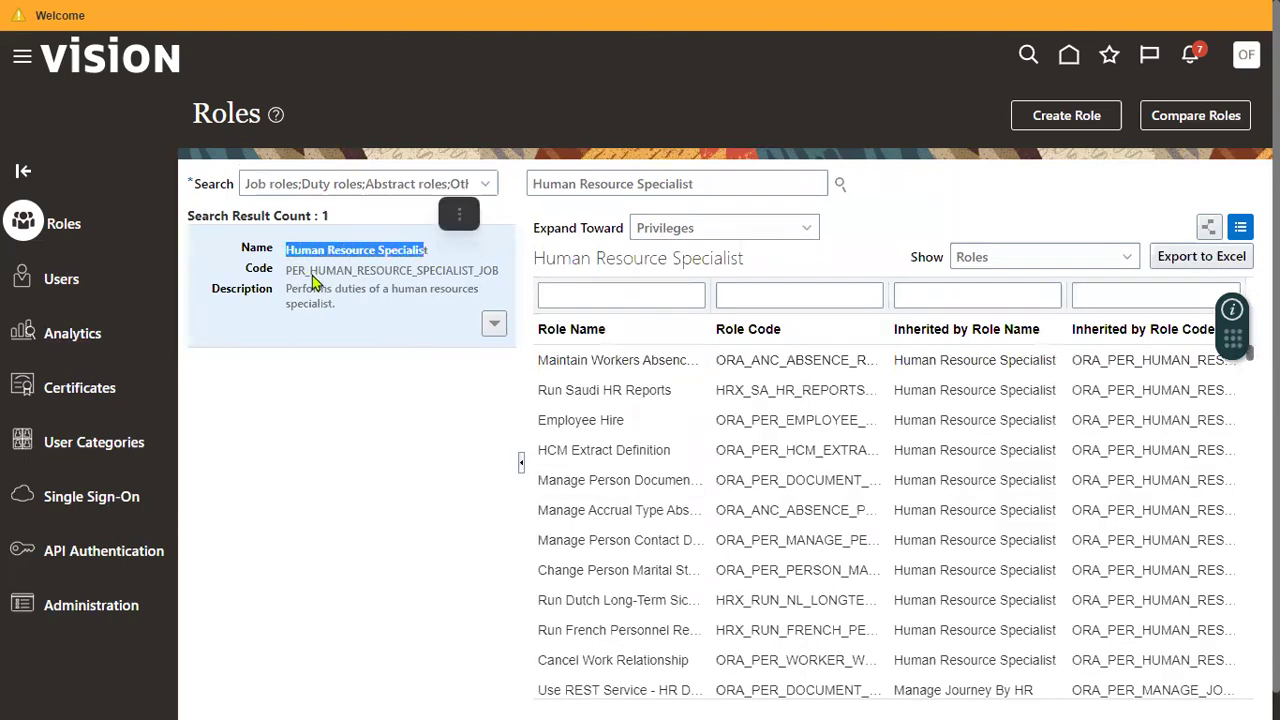
drag(284, 277, 500, 271)
click(512, 280)
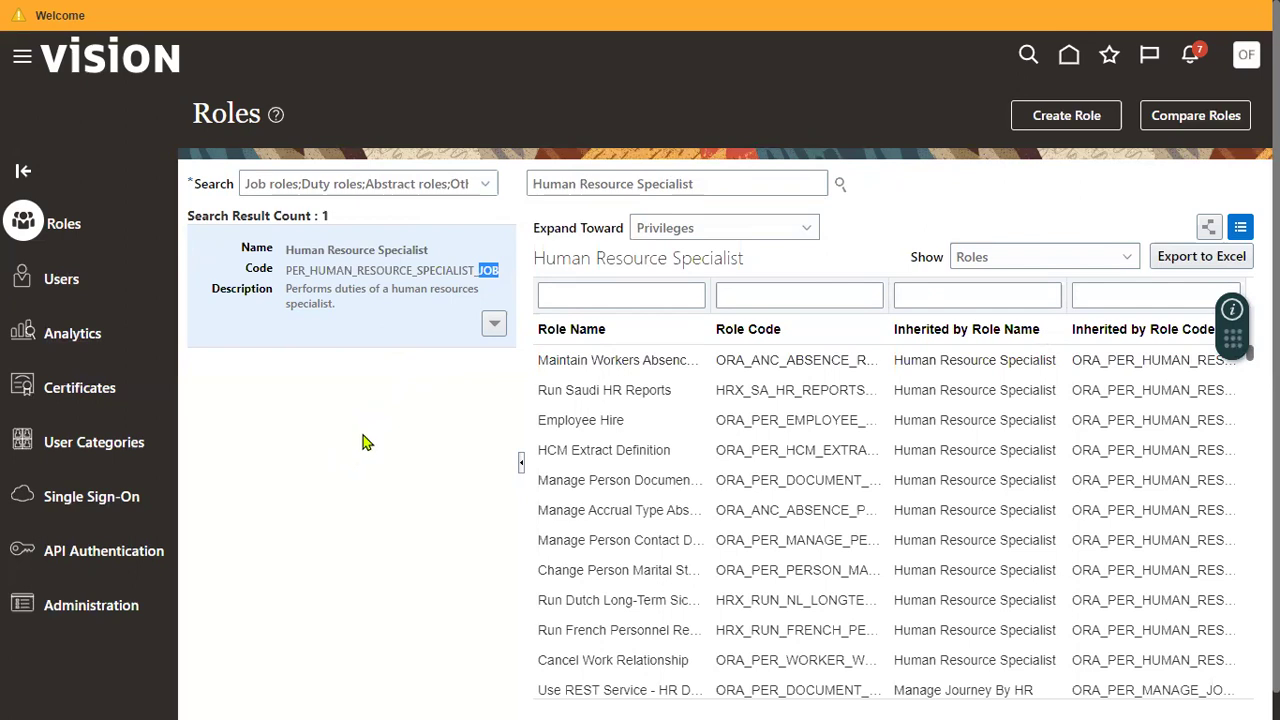
click(493, 325)
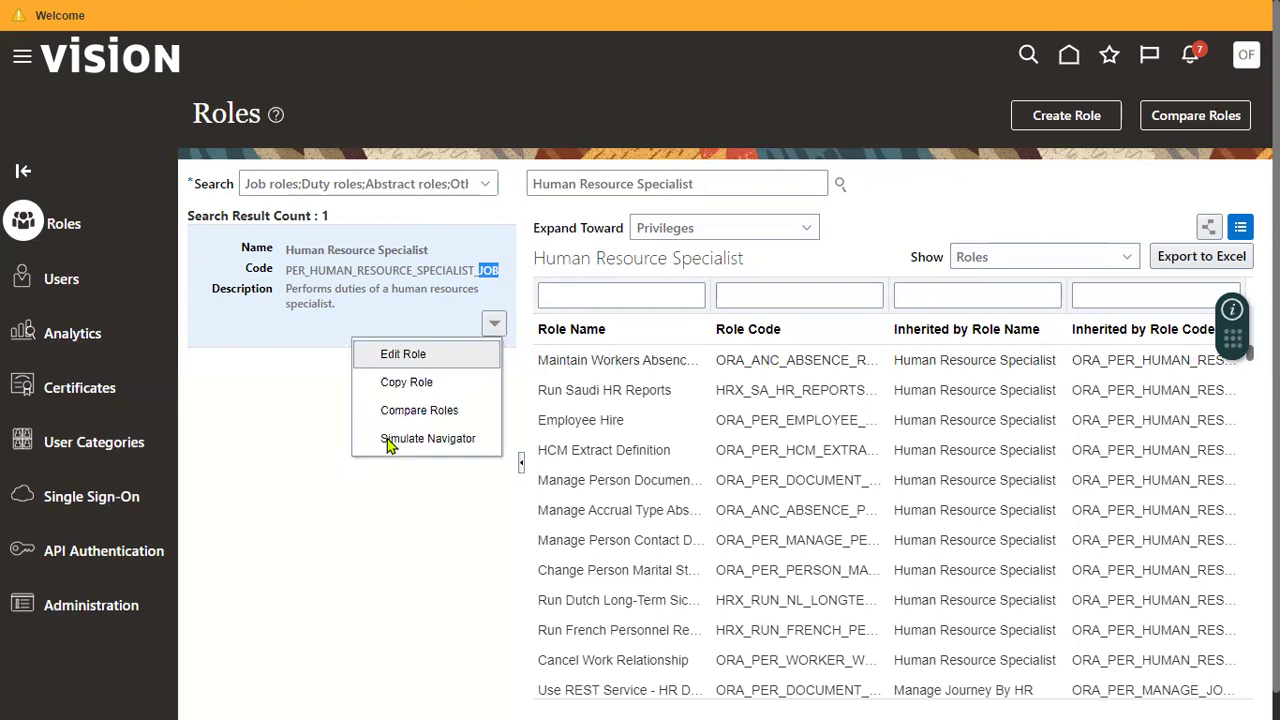
click(401, 356)
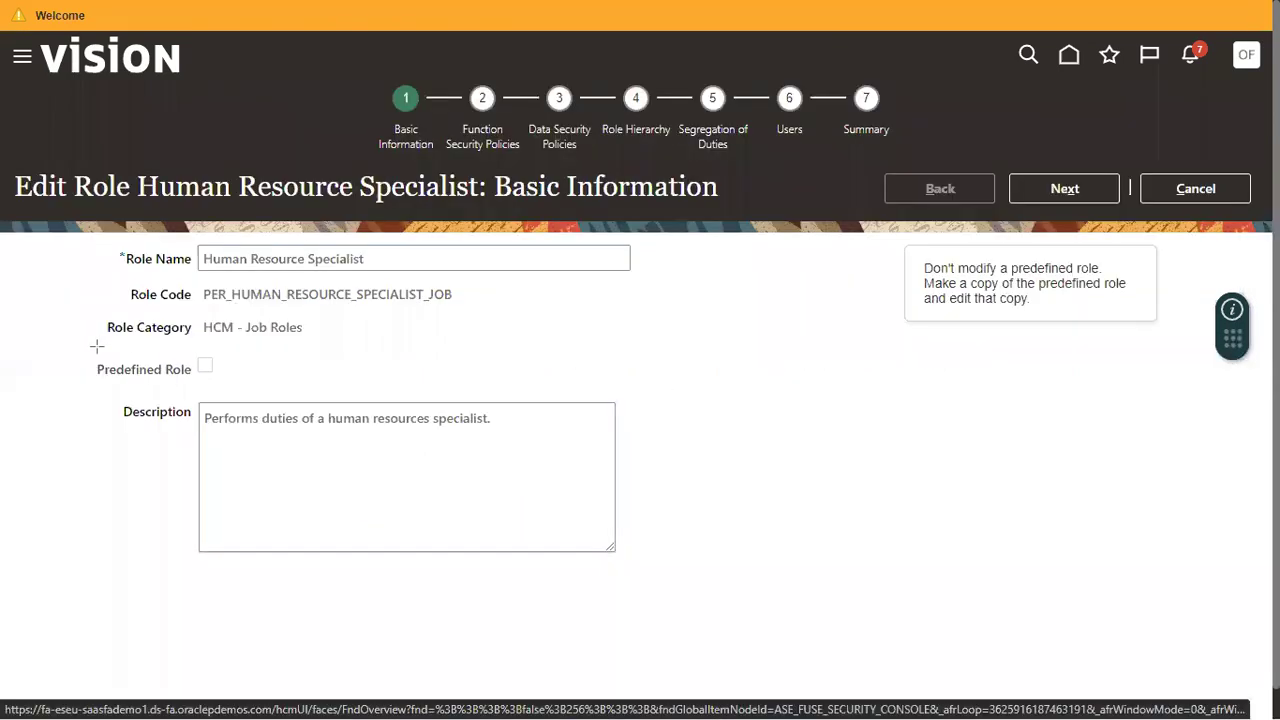
mouse_move(80, 343)
mouse_down()
mouse_move(222, 420)
mouse_move(256, 395)
mouse_up()
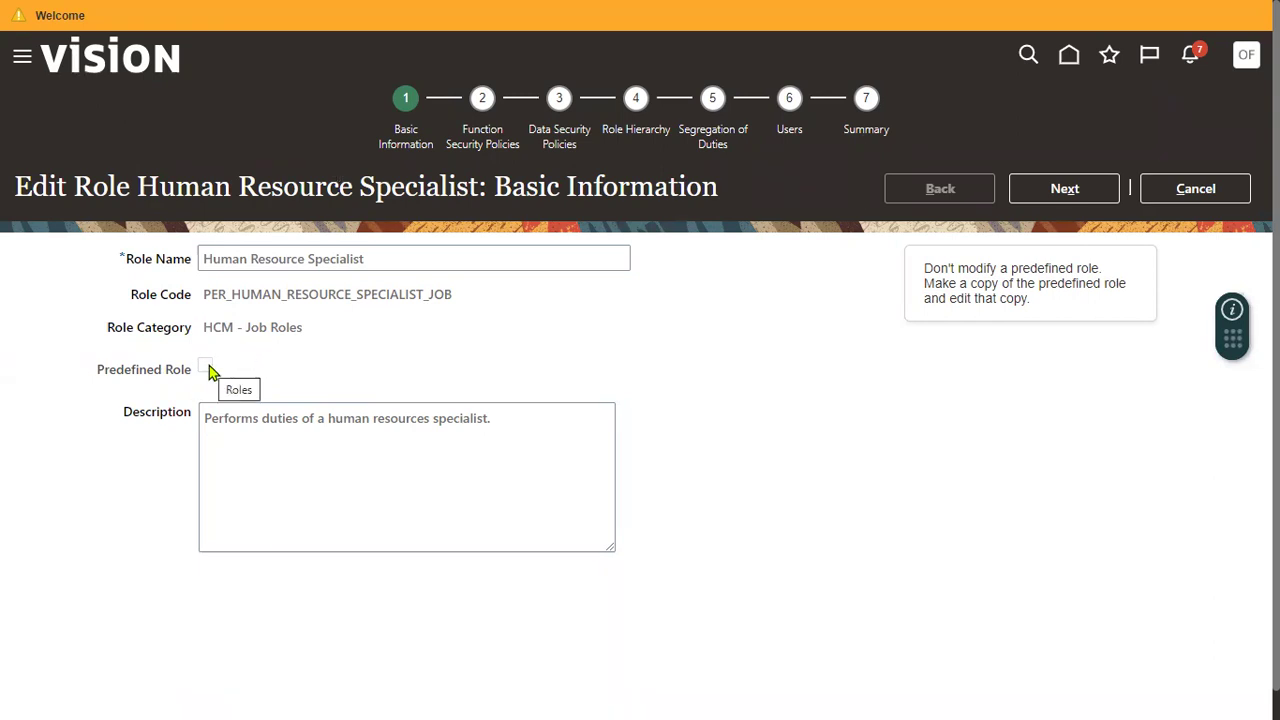
click(1195, 190)
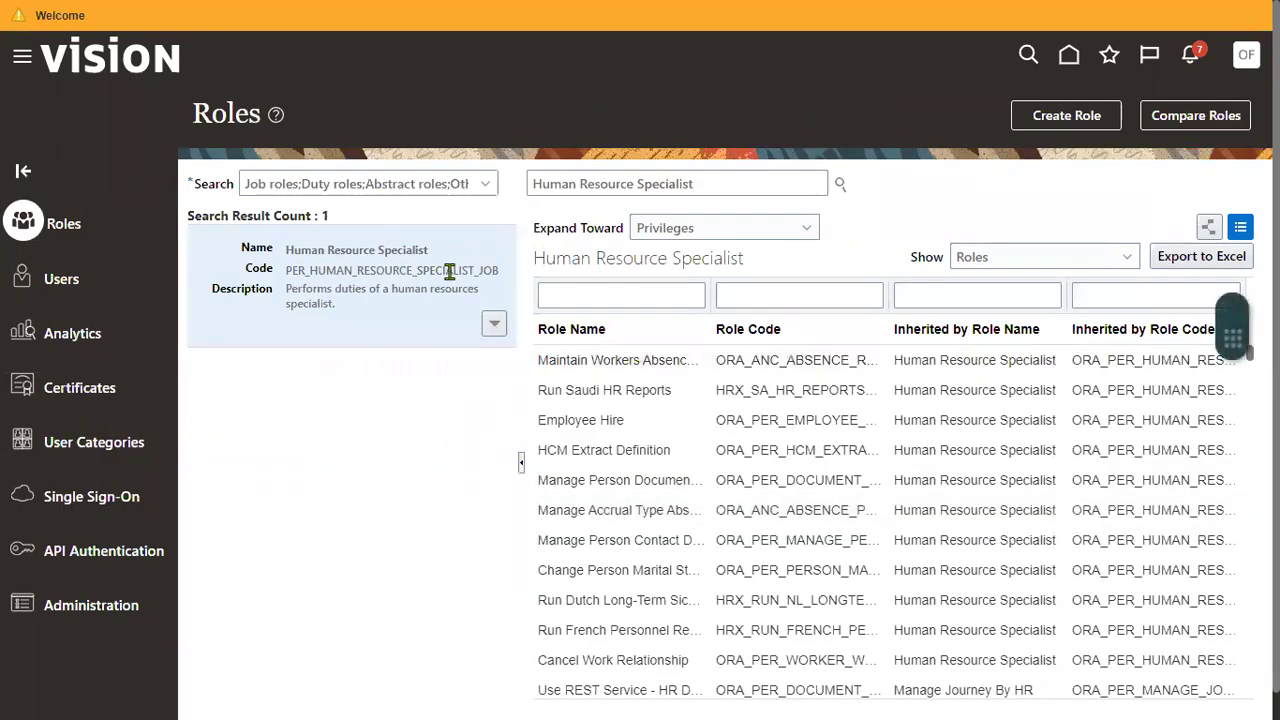
click(494, 323)
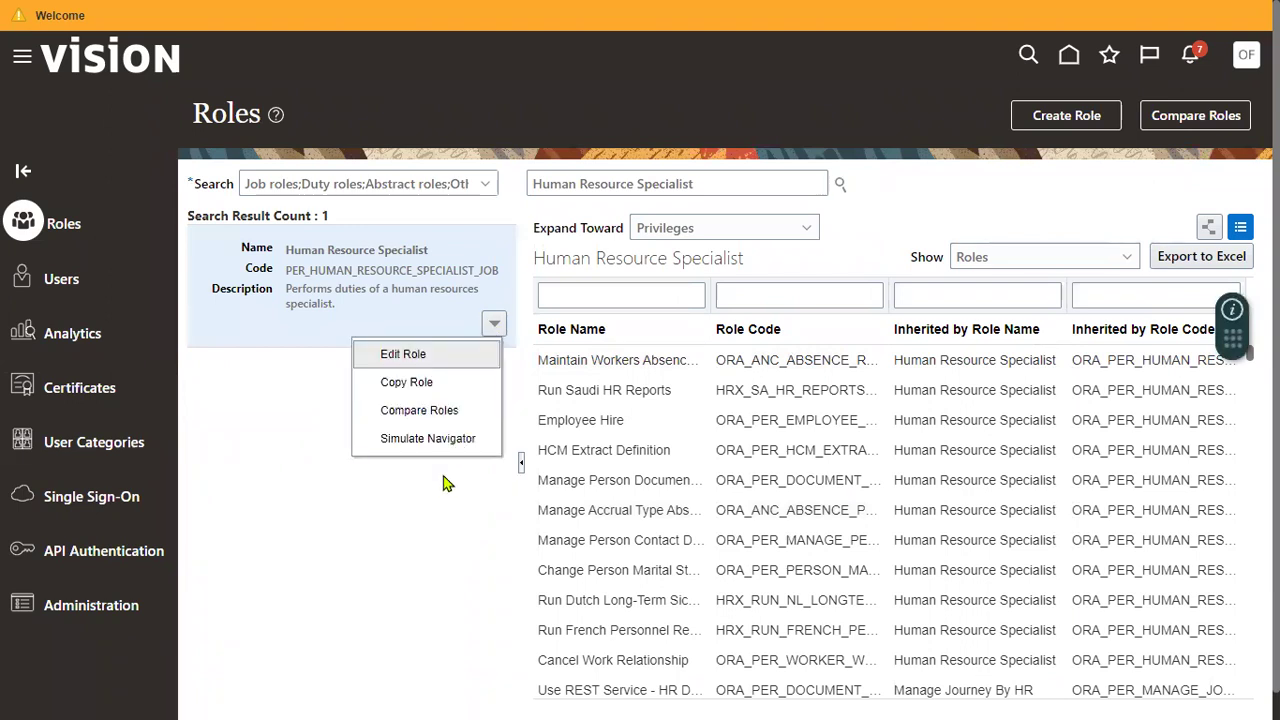
Create a role named RTL_Human Resource Specialist with code RTL_PER_HUMAN_RESOURCE_SPECIALIST_JOB
click(955, 178)
click(1052, 120)
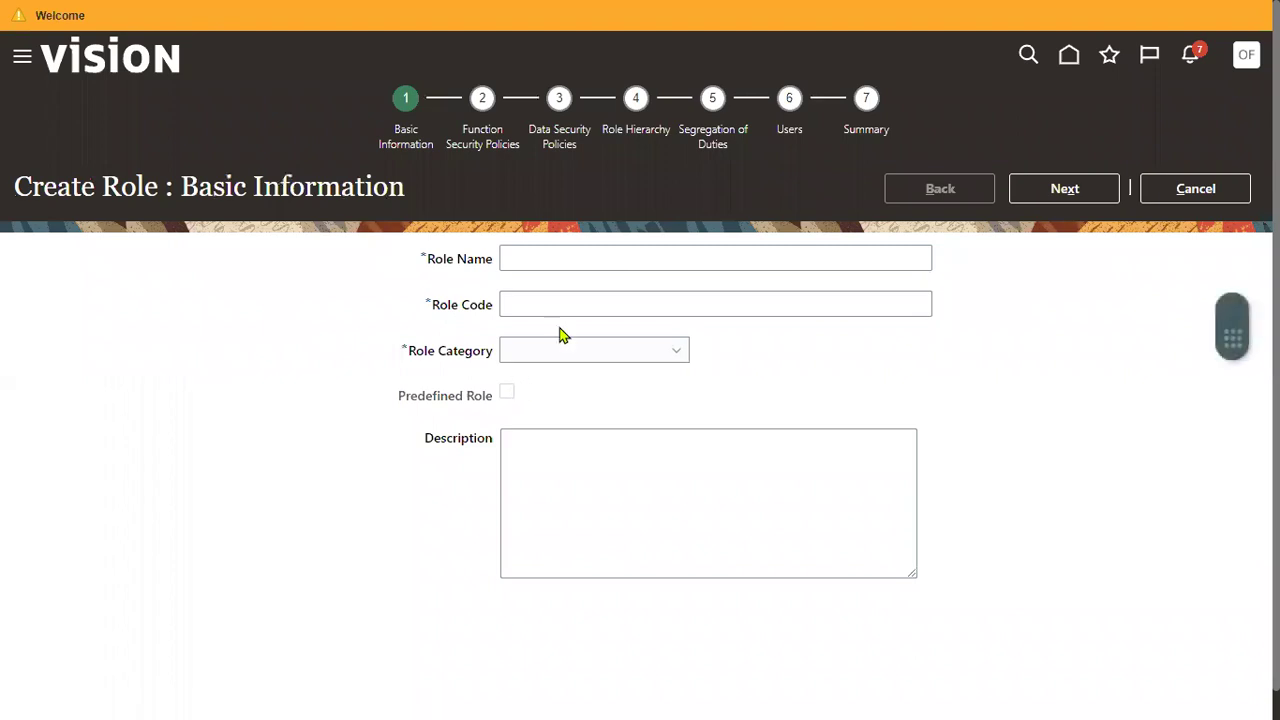
click(586, 256)
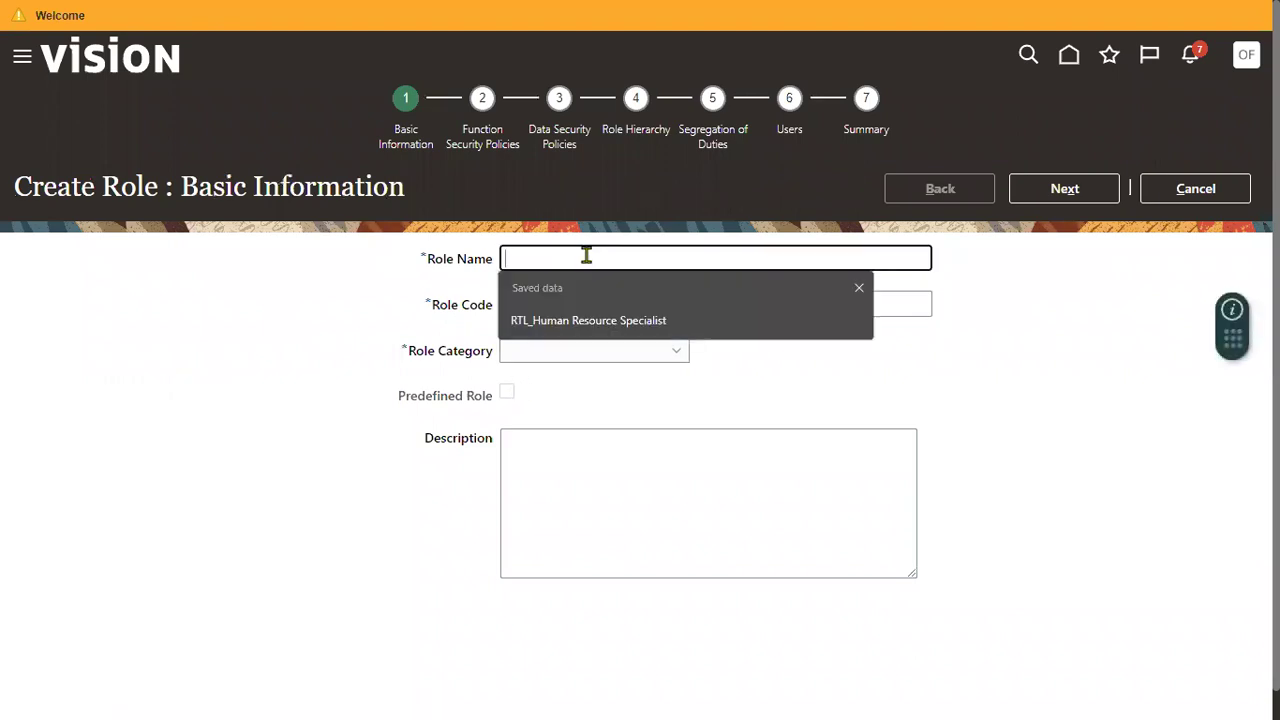
click(609, 320)
click(667, 296)
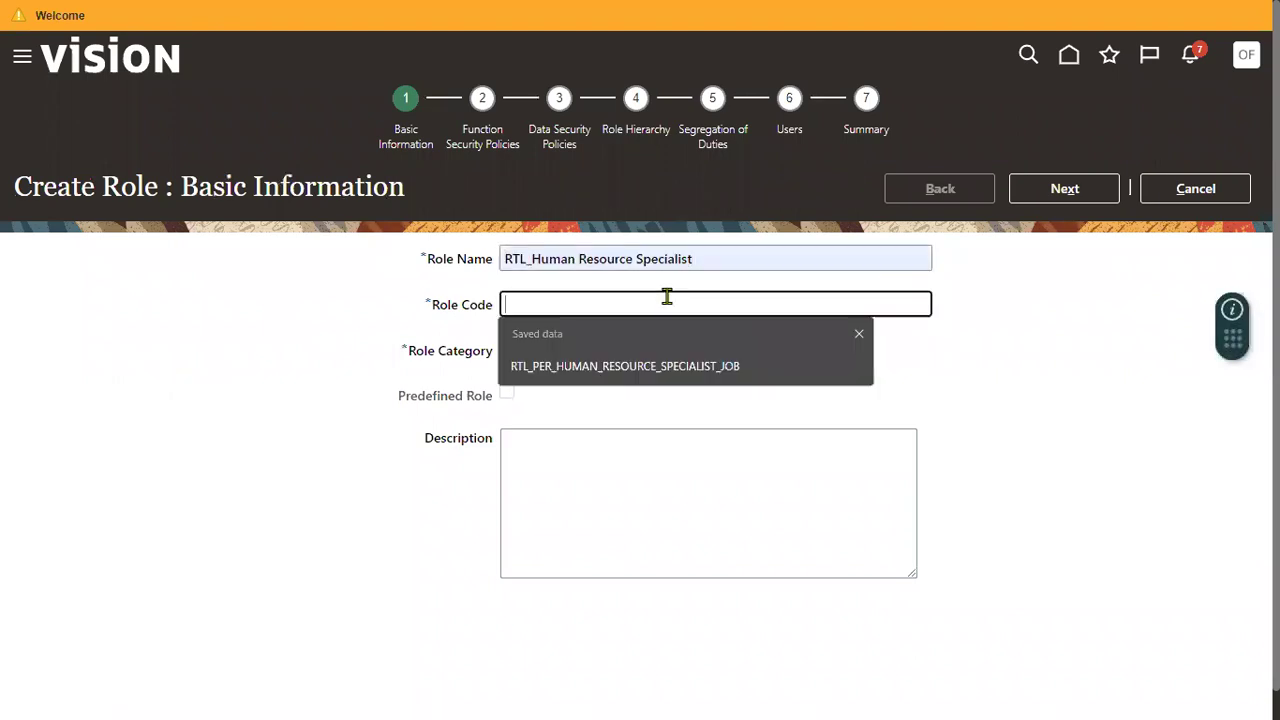
click(669, 308)
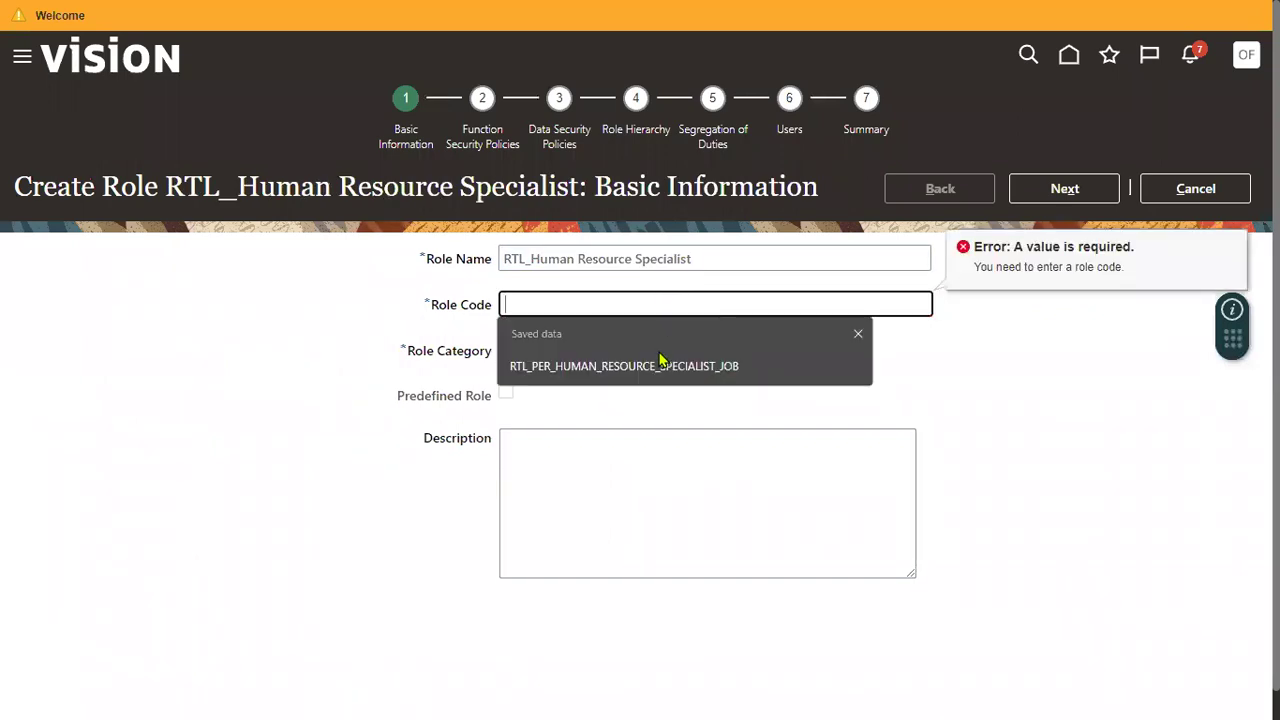
click(660, 364)
Set the role category to HCM - Job Roles, leaving Predefined Role unchecked
click(617, 352)
scroll(580, 500, down, 1)
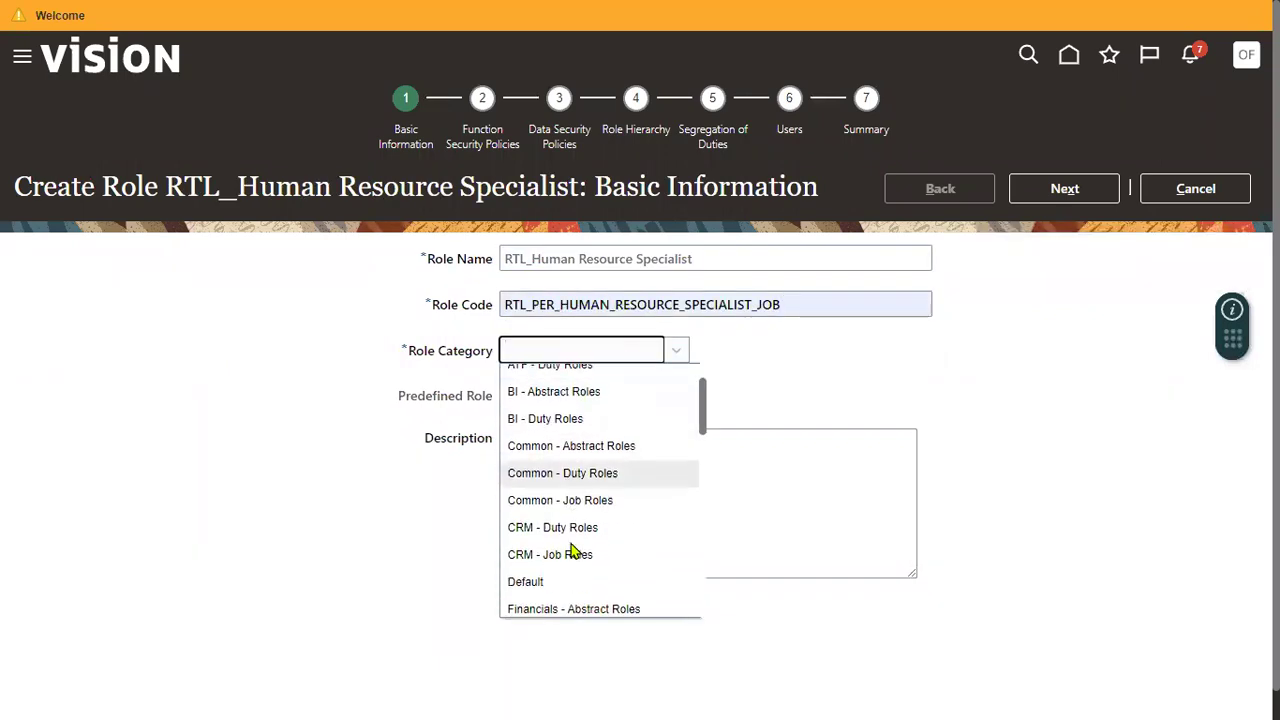
scroll(573, 550, down, 5)
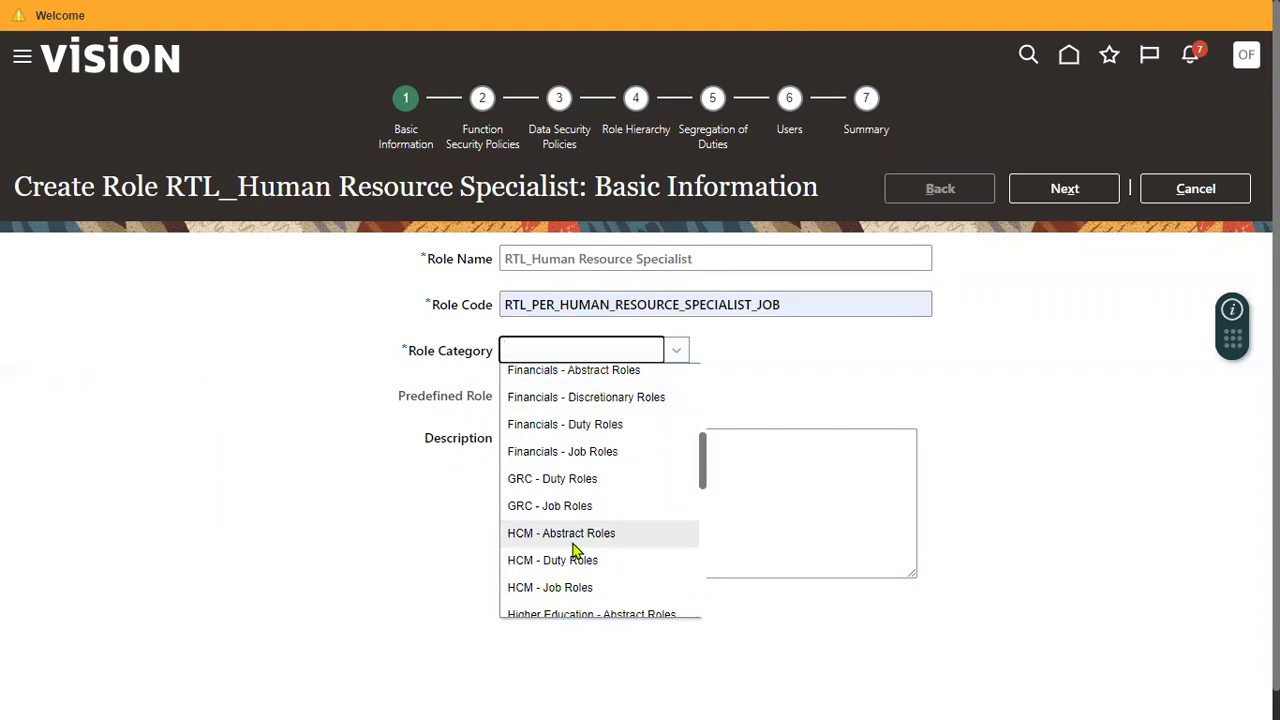
click(580, 588)
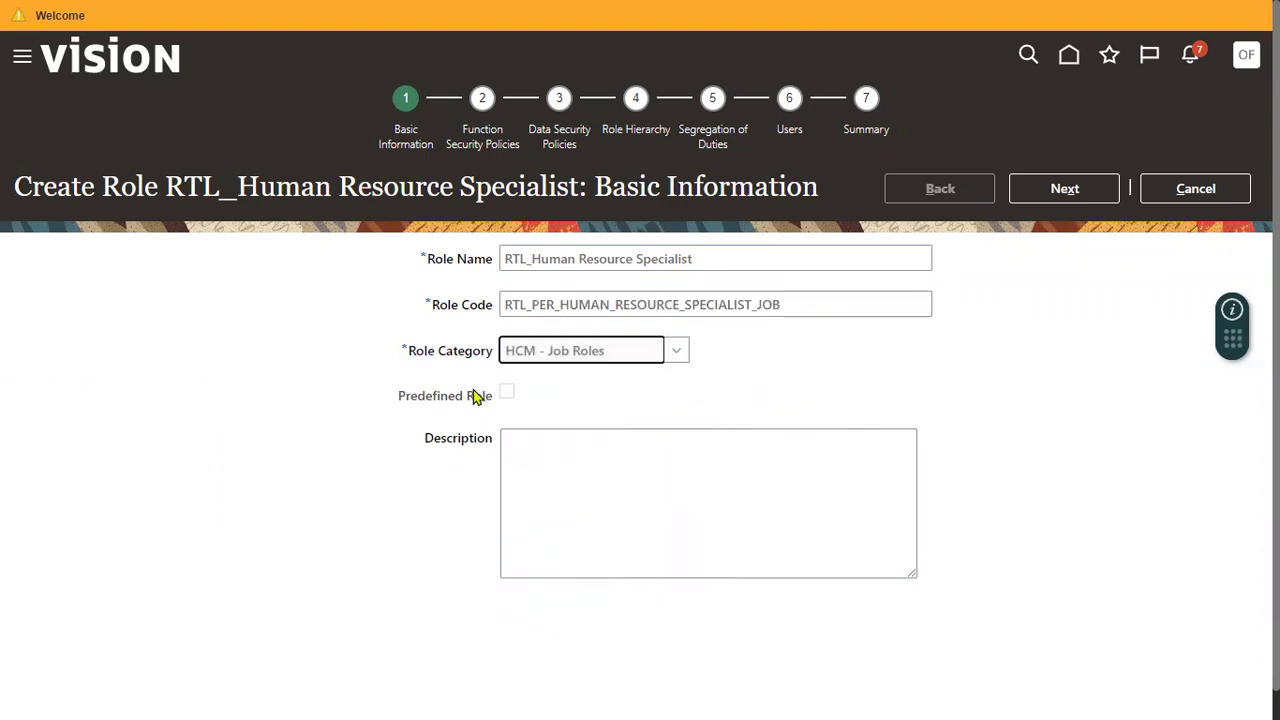
click(668, 495)
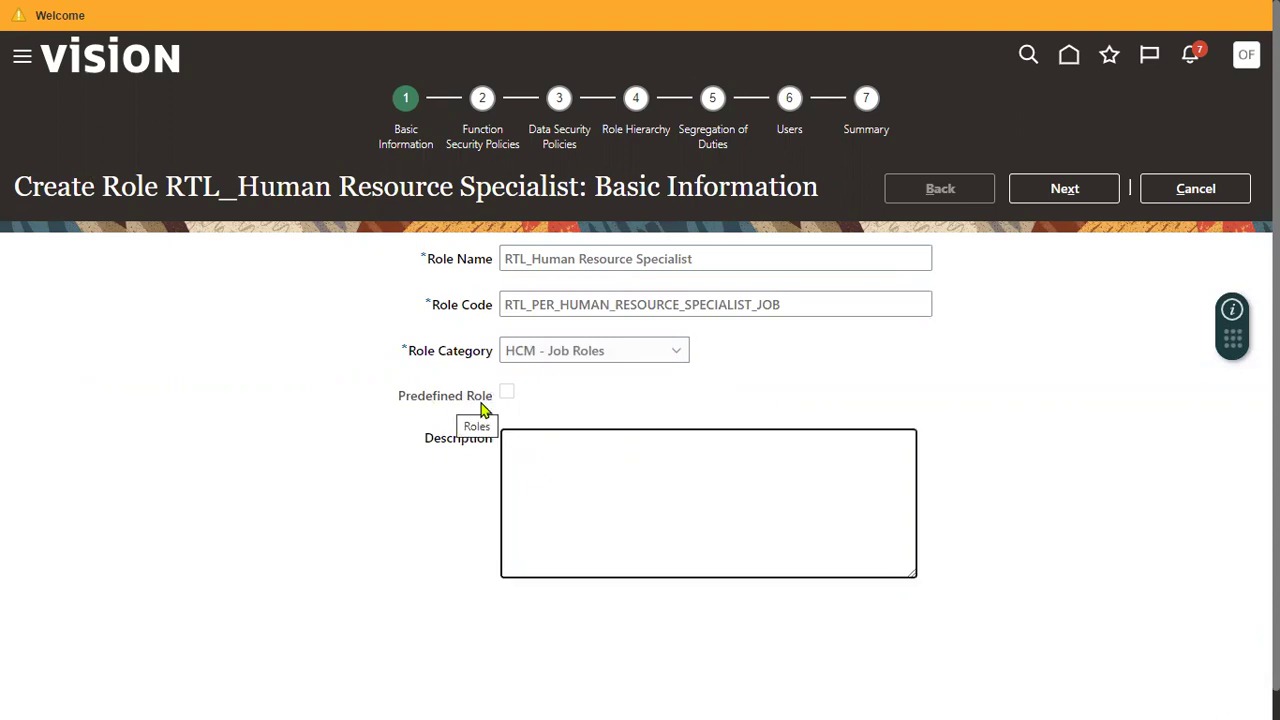
click(506, 395)
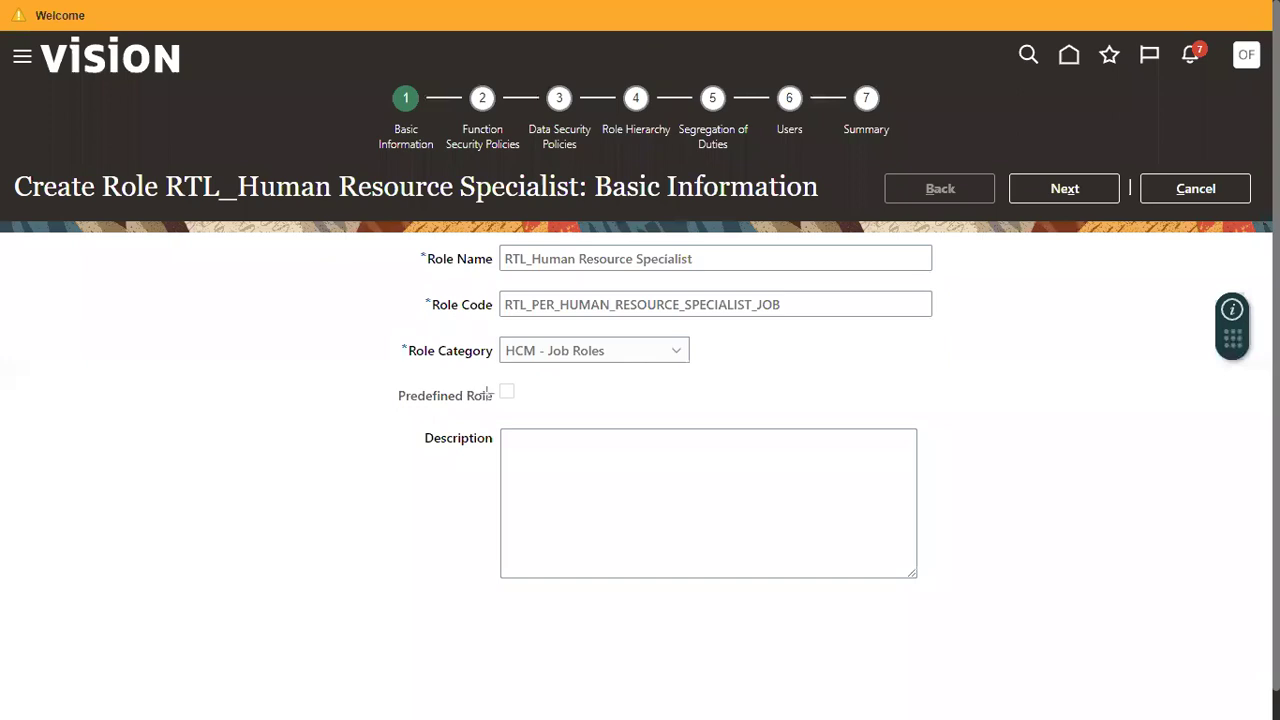
drag(350, 374, 557, 410)
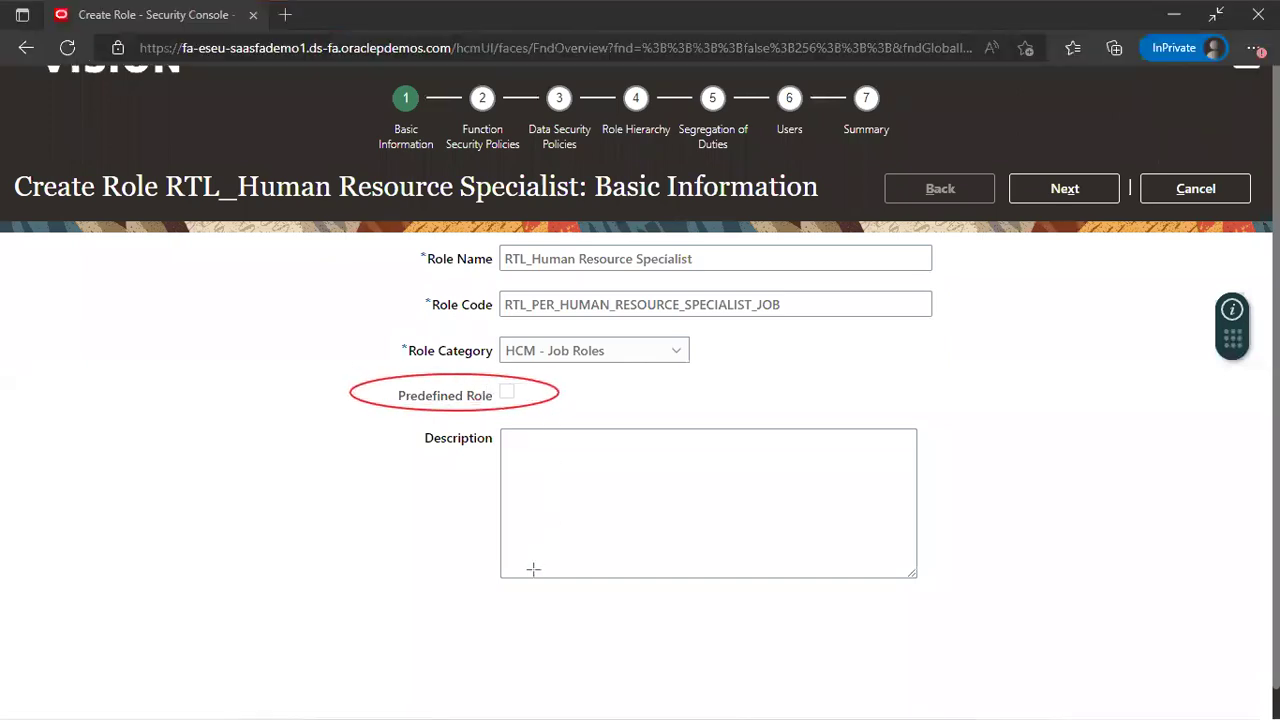